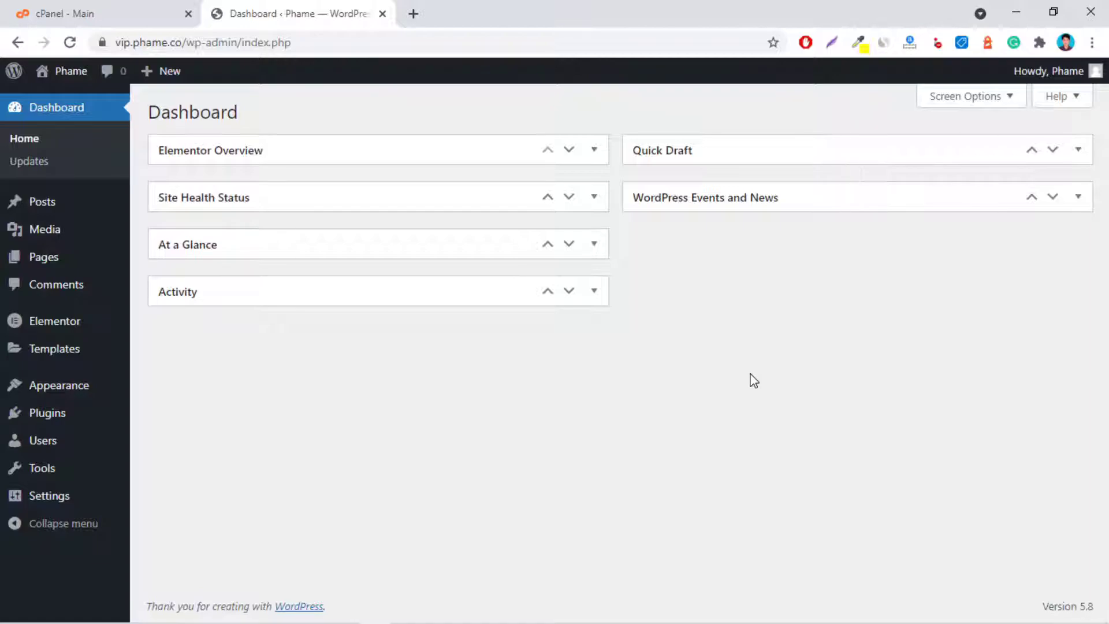
Open the Media Library upload panel and note the 2 MB maximum upload size.
{"action": "left_click", "coordinate": [62, 234]}
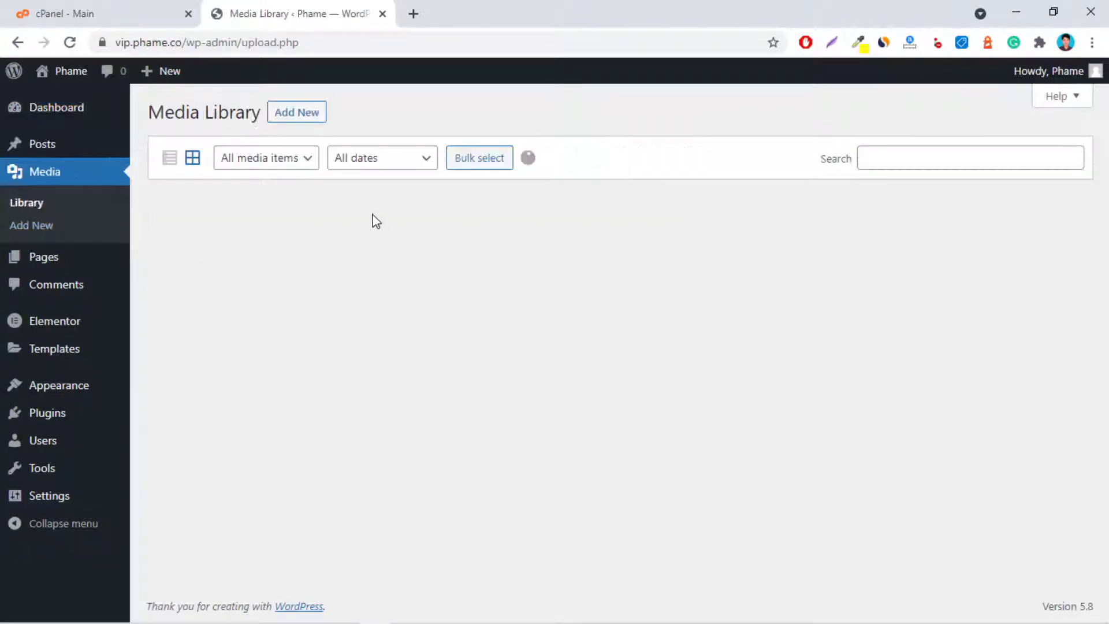
{"action": "left_click", "coordinate": [322, 115]}
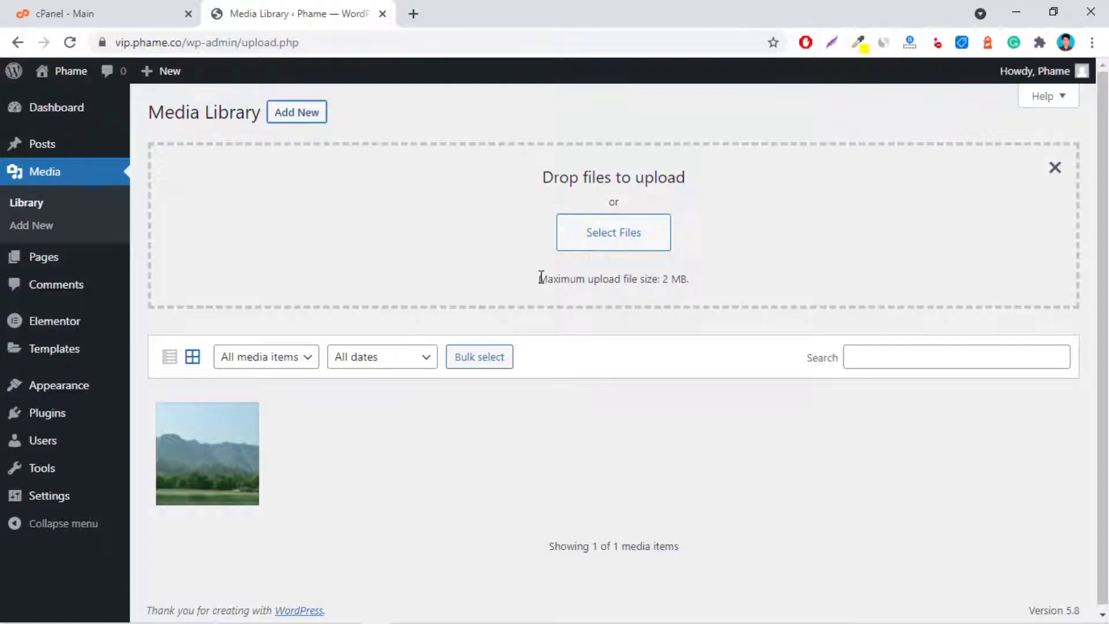
{"action": "left_click_drag", "start_coordinate": [539, 279], "coordinate": [688, 292]}
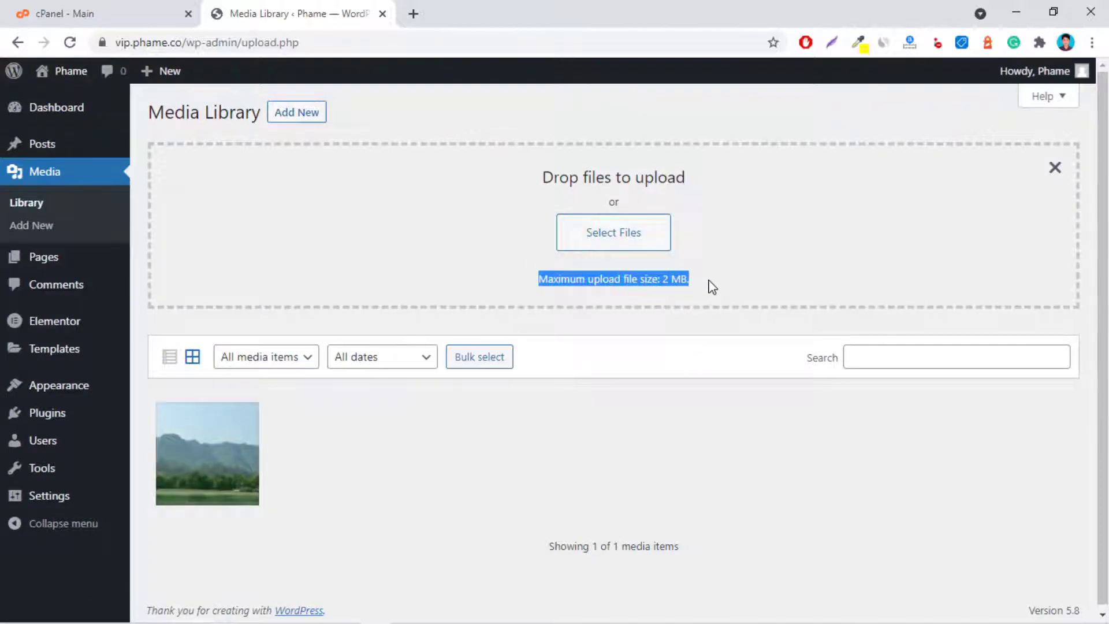
{"action": "left_click", "coordinate": [712, 287]}
Try uploading Mountain in Bangladesh max.png and see the file-size limit error.
{"action": "left_click", "coordinate": [645, 238]}
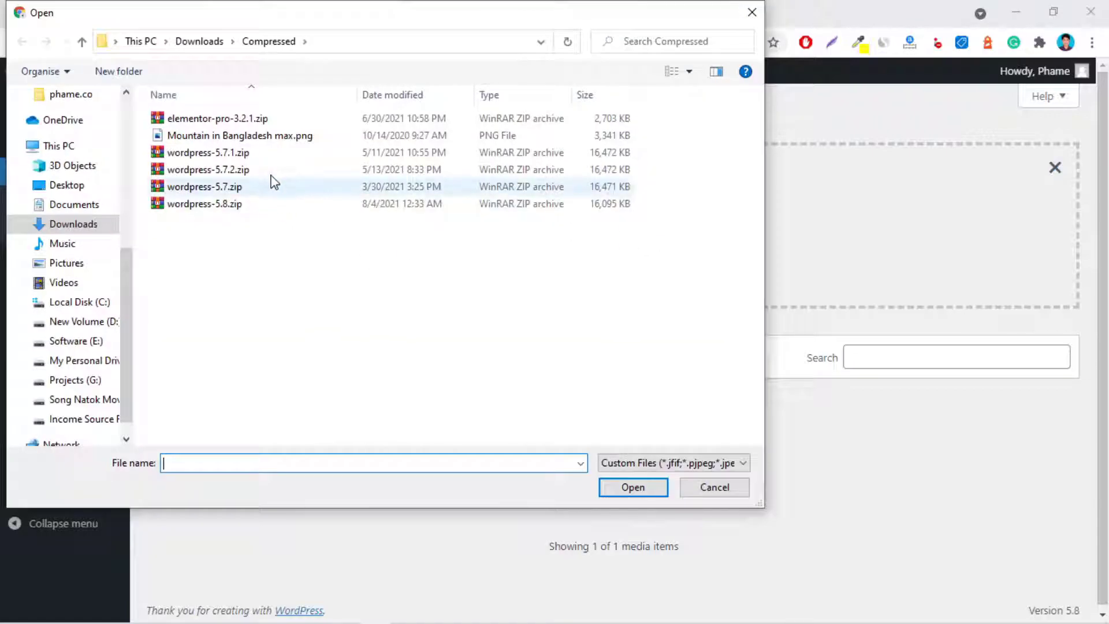
{"action": "left_click", "coordinate": [250, 142]}
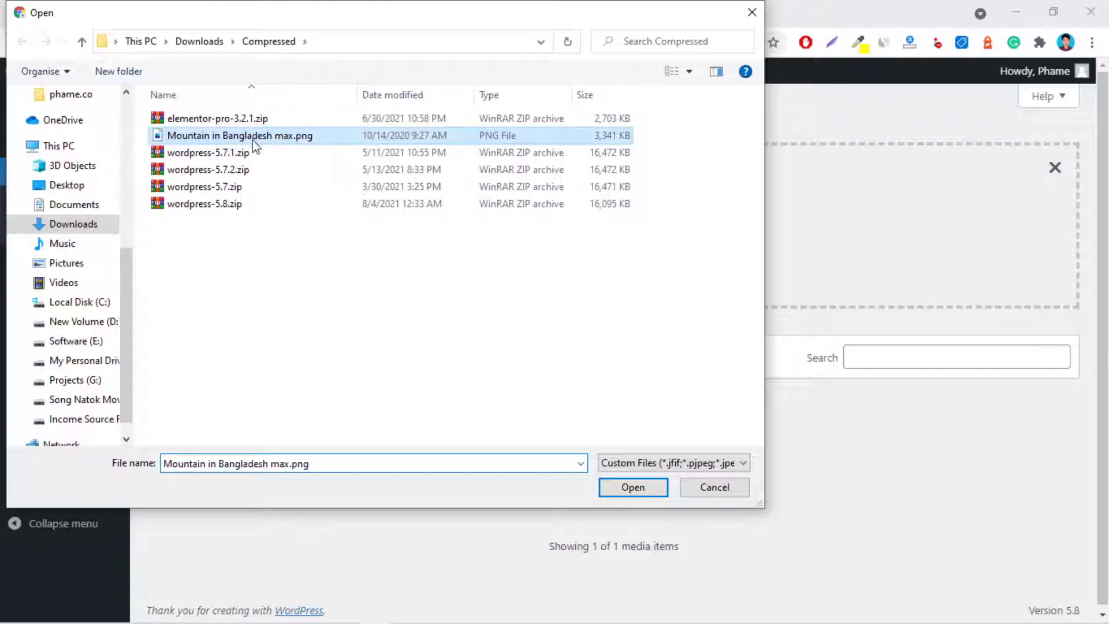
{"action": "left_click", "coordinate": [633, 487]}
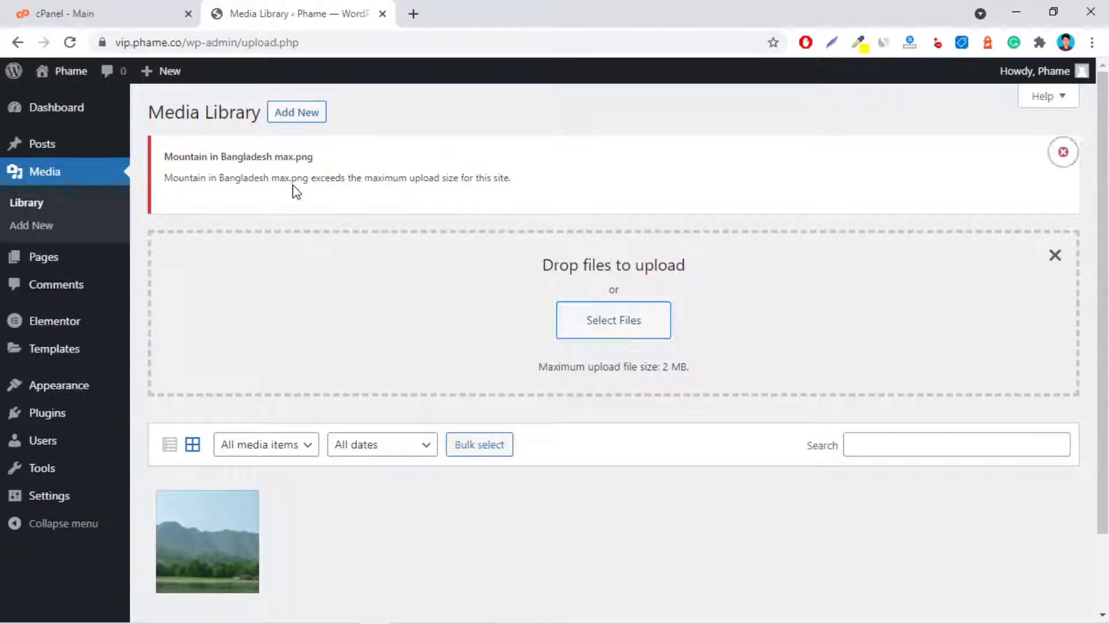
{"action": "left_click_drag", "start_coordinate": [311, 178], "coordinate": [452, 194]}
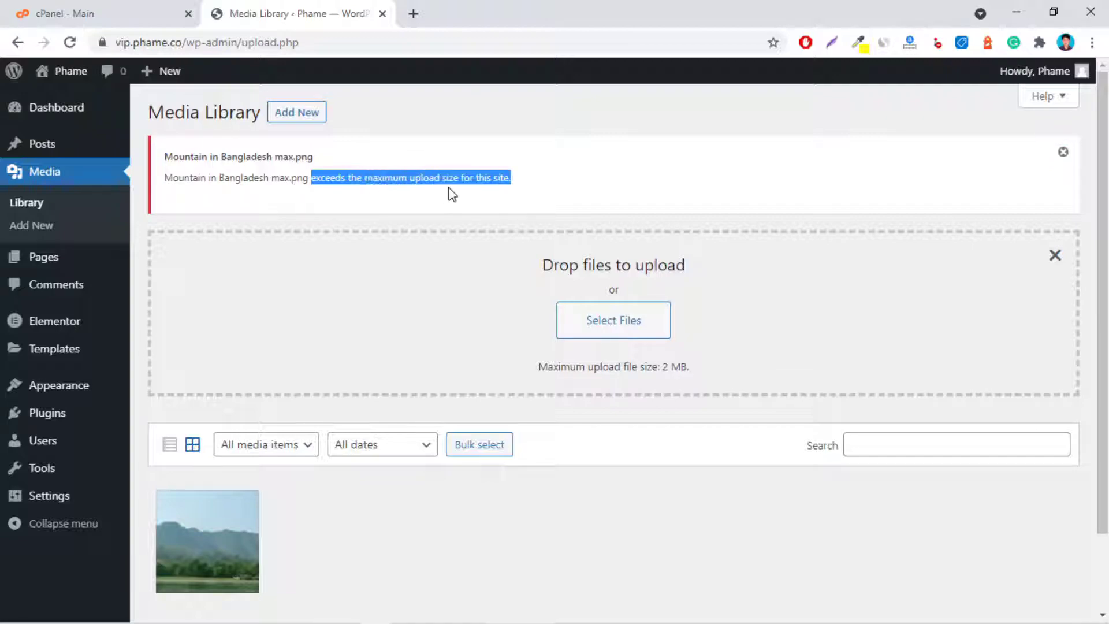
{"action": "left_click", "coordinate": [554, 193]}
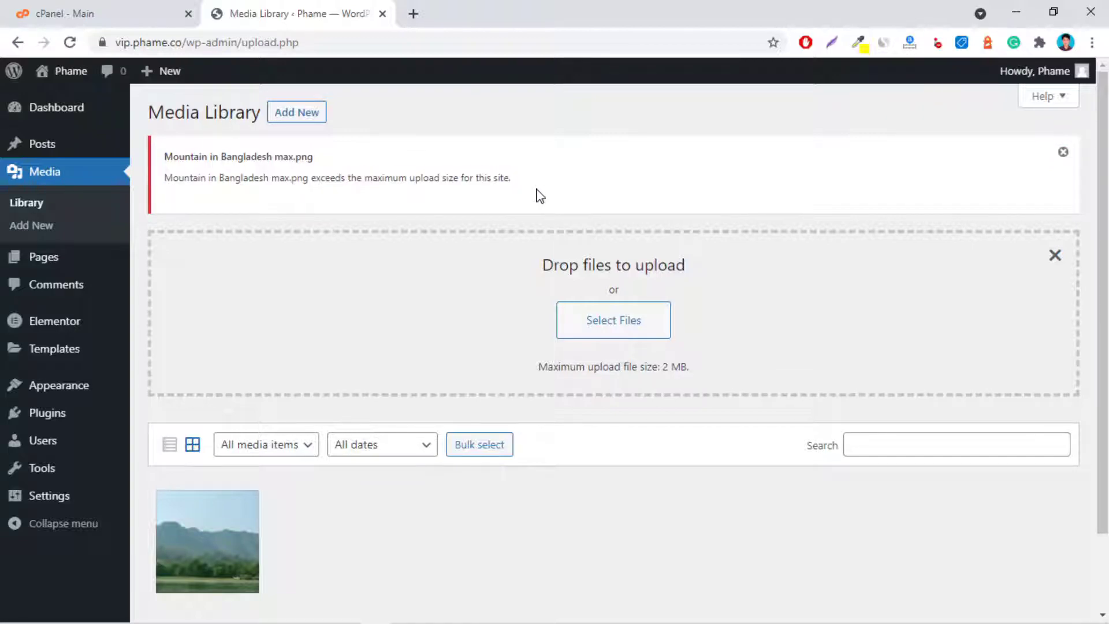
Submit elementor-pro-3.2.1.zip through the Add Plugins upload form for installation.
{"action": "mouse_move", "coordinate": [72, 419]}
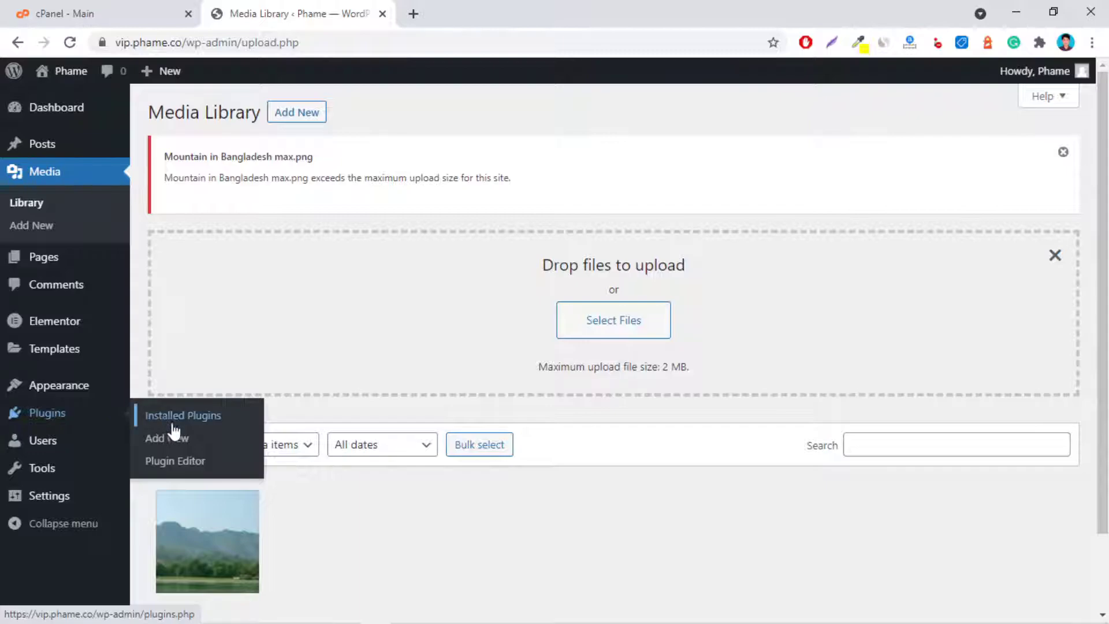
{"action": "left_click", "coordinate": [176, 447]}
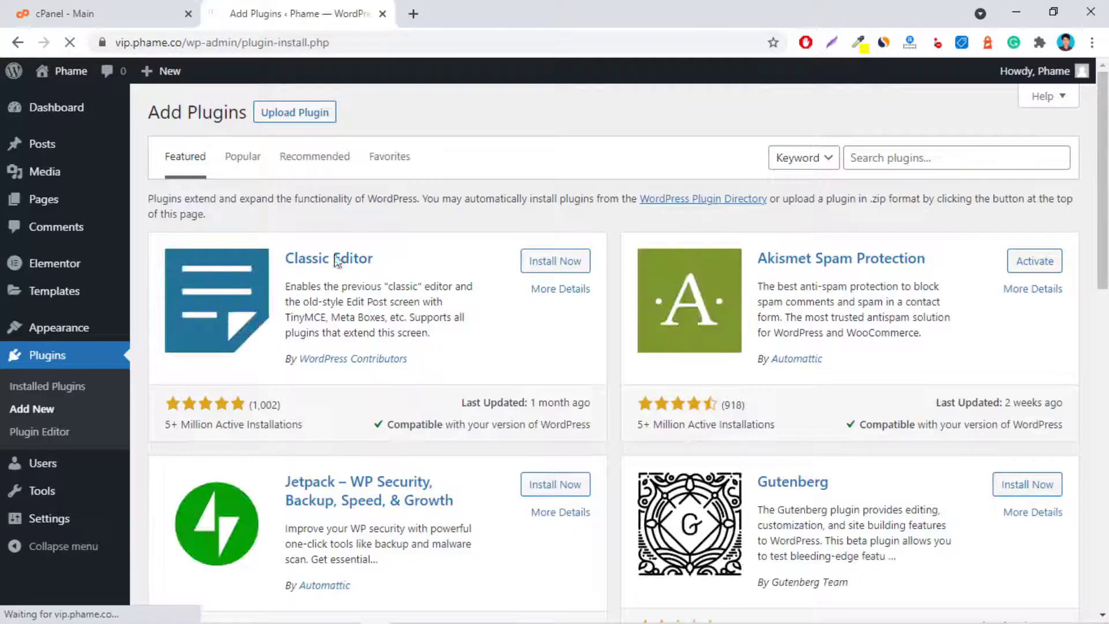
{"action": "left_click", "coordinate": [297, 112]}
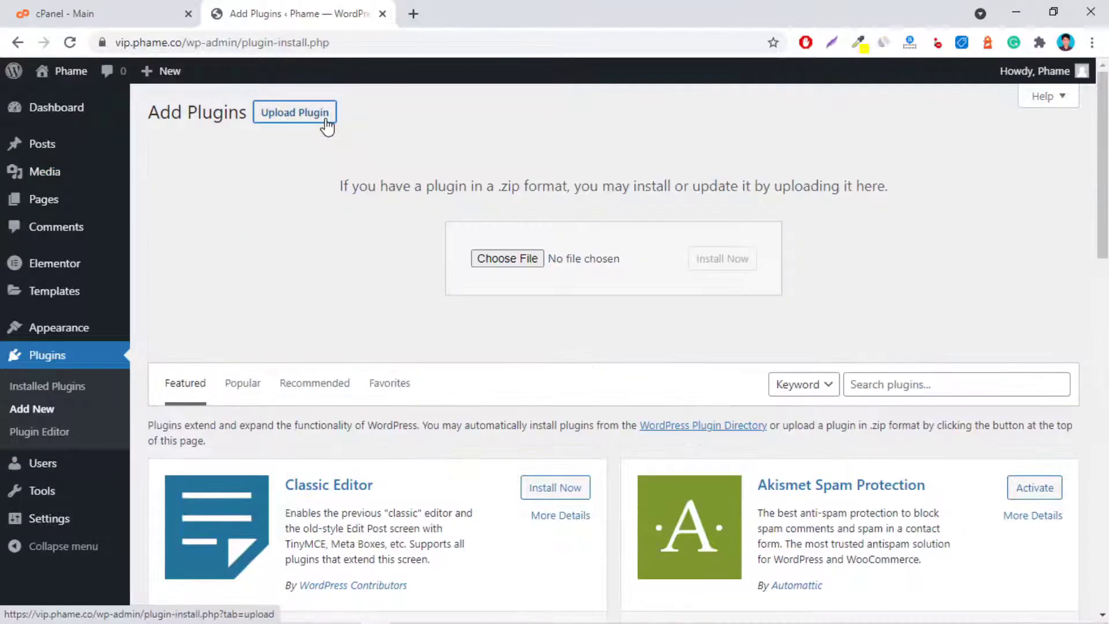
{"action": "left_click", "coordinate": [503, 257]}
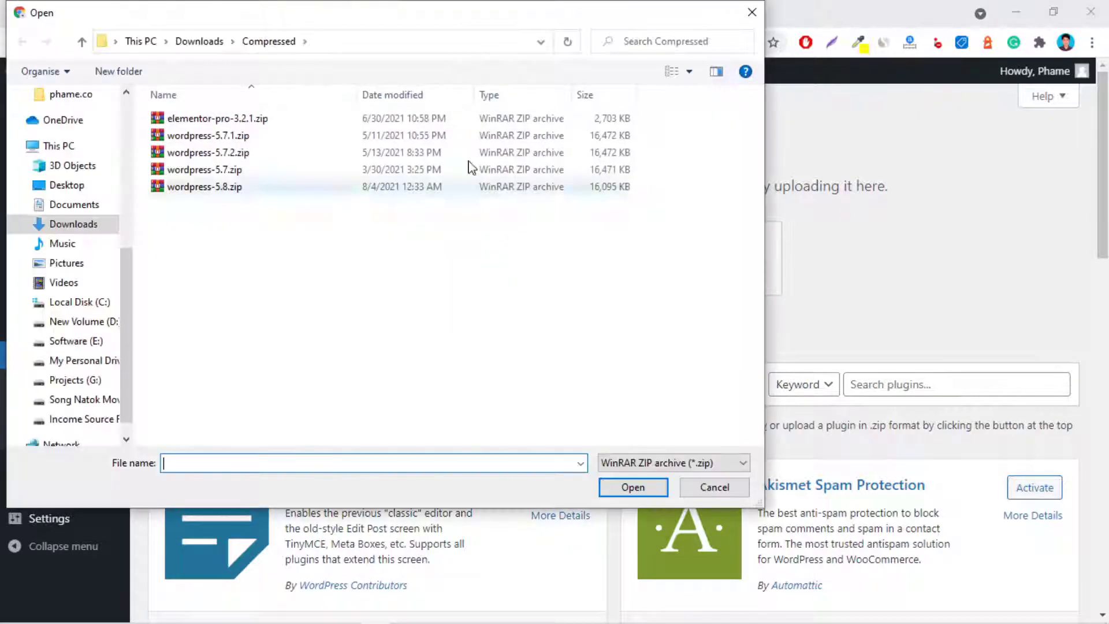
{"action": "left_click", "coordinate": [261, 119]}
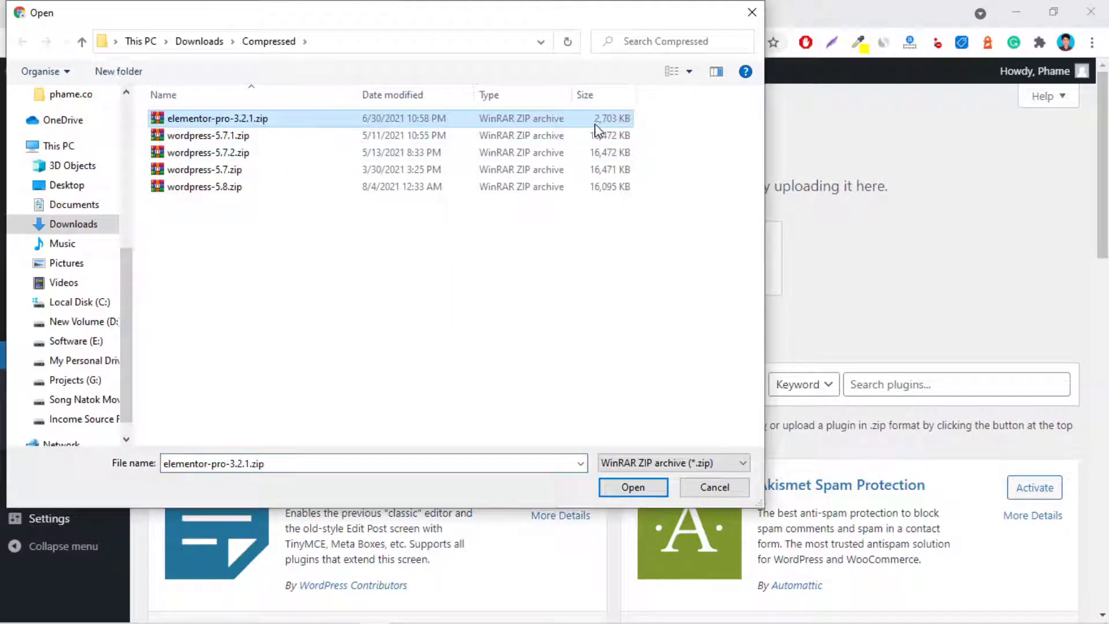
{"action": "left_click", "coordinate": [646, 488]}
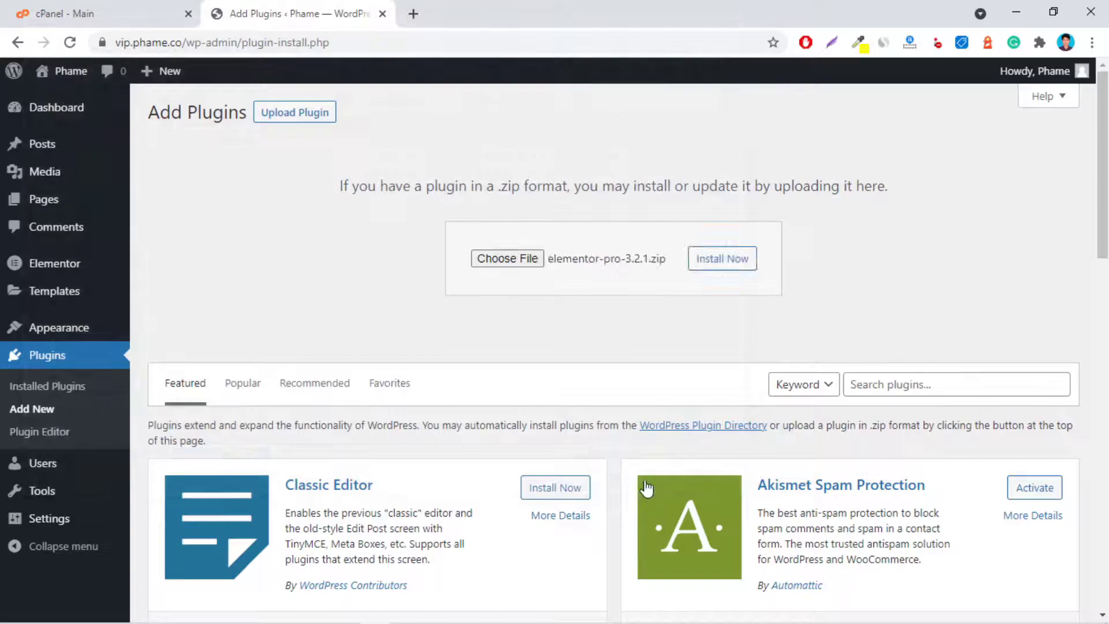
{"action": "left_click", "coordinate": [728, 261]}
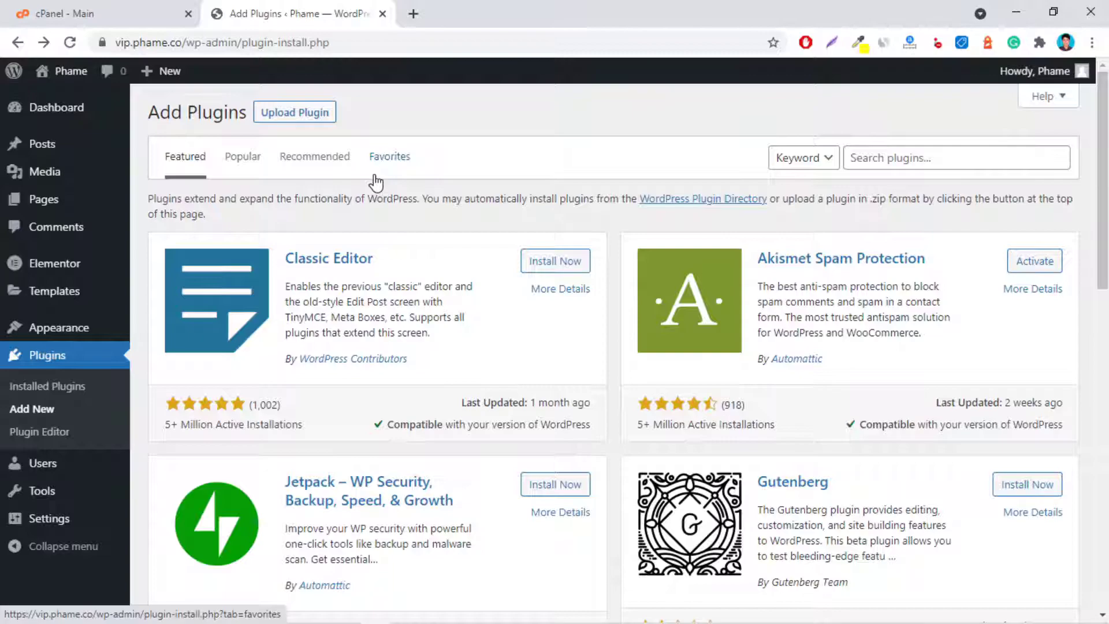
In cPanel, search 'ph' and open Select PHP Version, showing current PHP 7.4.
{"action": "left_click", "coordinate": [50, 5]}
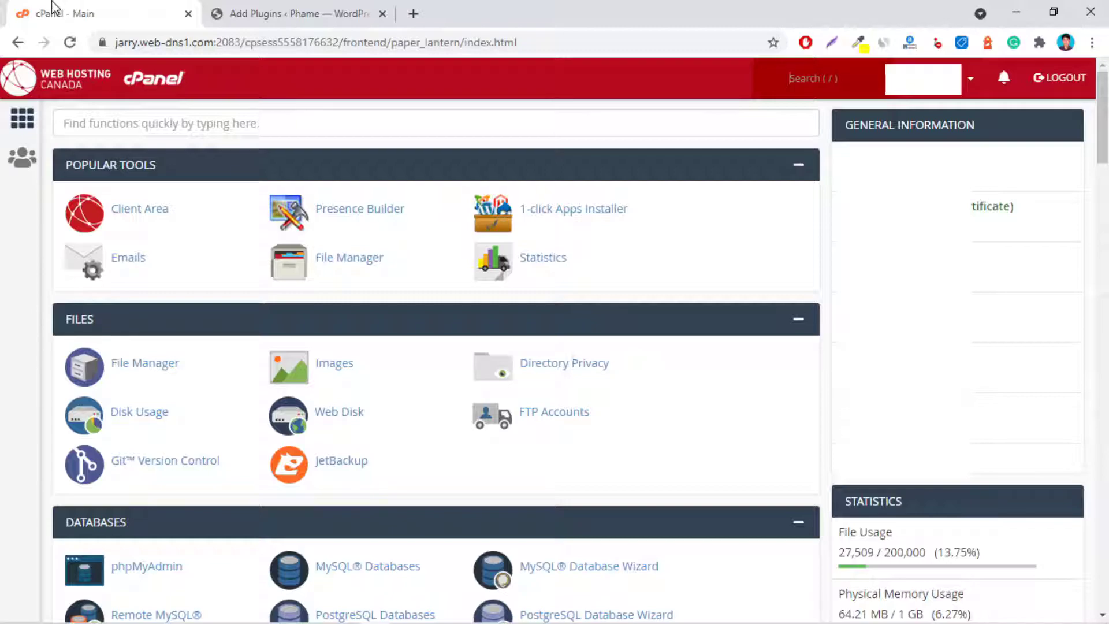
{"action": "left_click", "coordinate": [201, 118]}
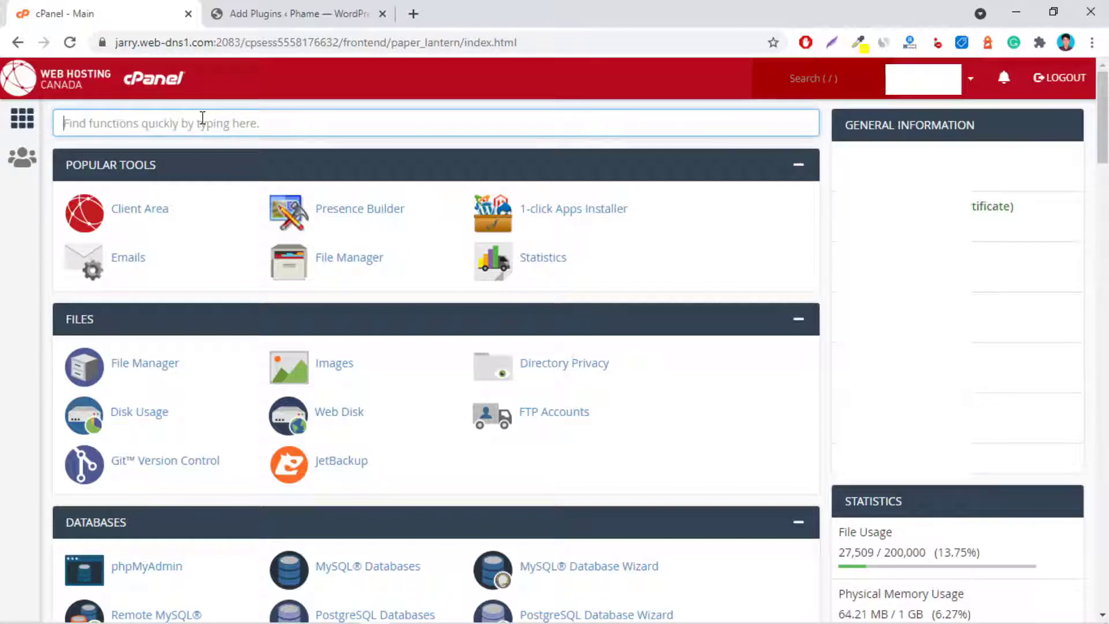
{"action": "type", "text": "php"}
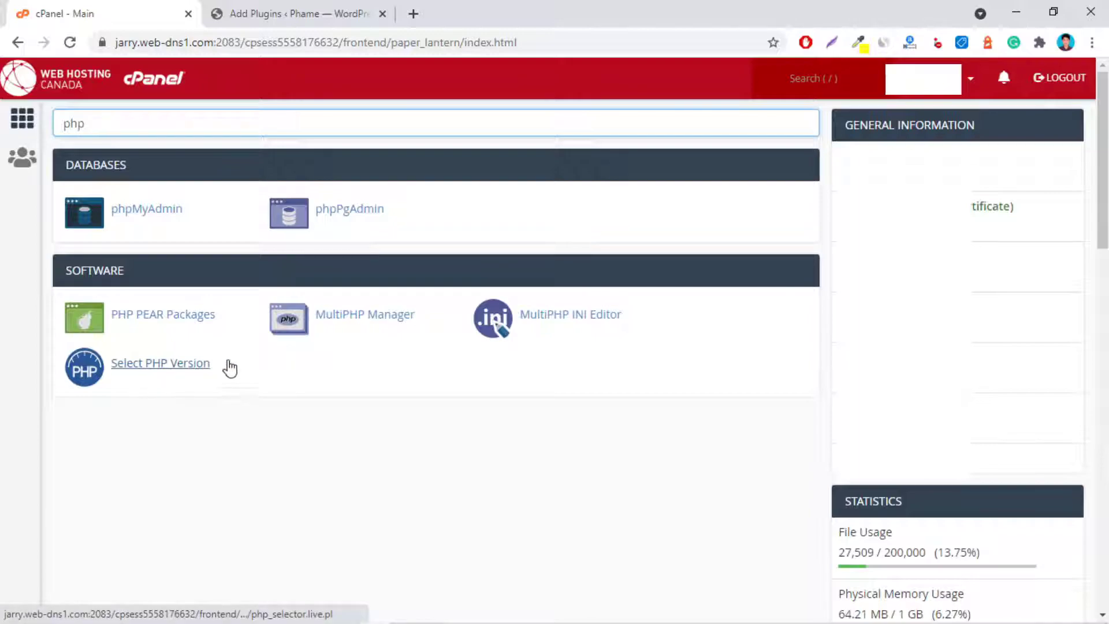
{"action": "left_click", "coordinate": [164, 374]}
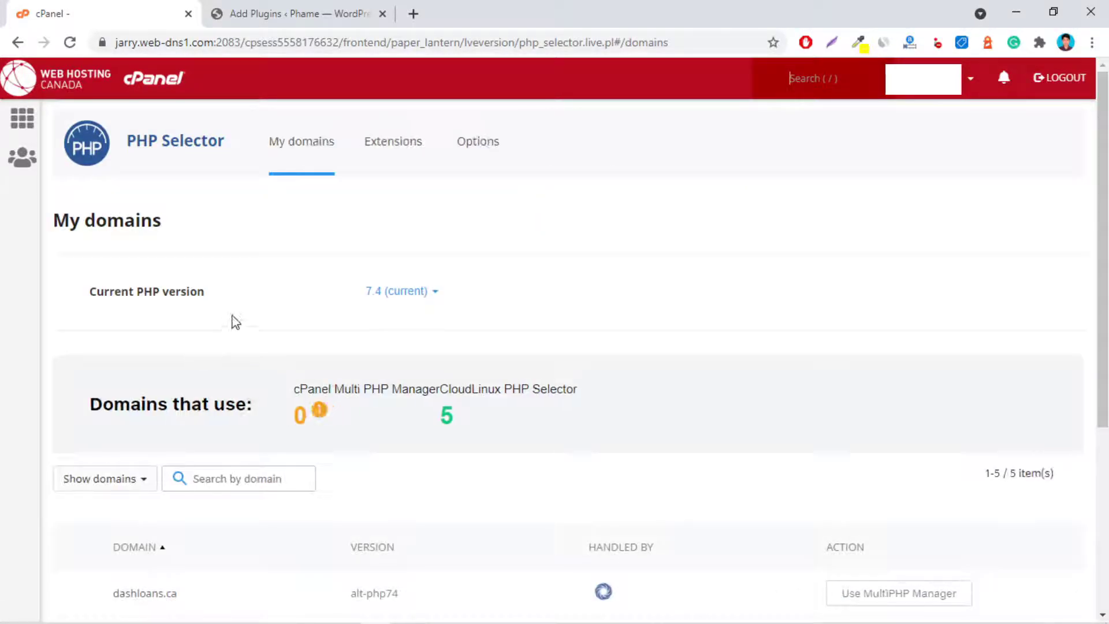
In the PHP options, set memory_limit to 256M.
{"action": "left_click", "coordinate": [488, 150]}
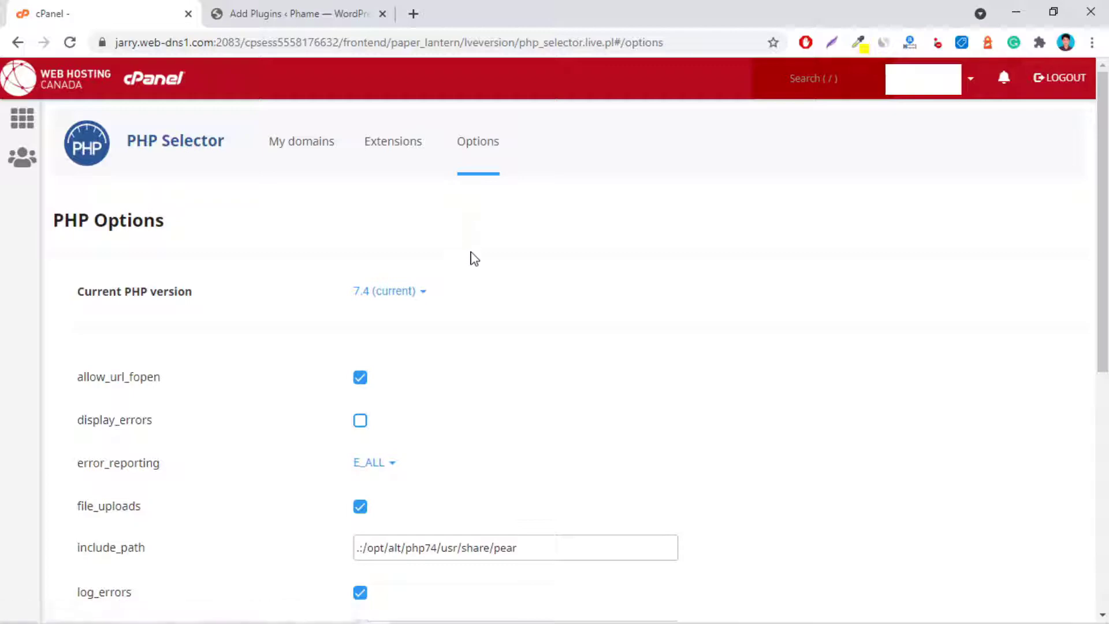
{"action": "scroll", "coordinate": [474, 258], "scroll_direction": "down", "scroll_amount": 3}
{"action": "scroll", "coordinate": [471, 258], "scroll_direction": "down", "scroll_amount": 3}
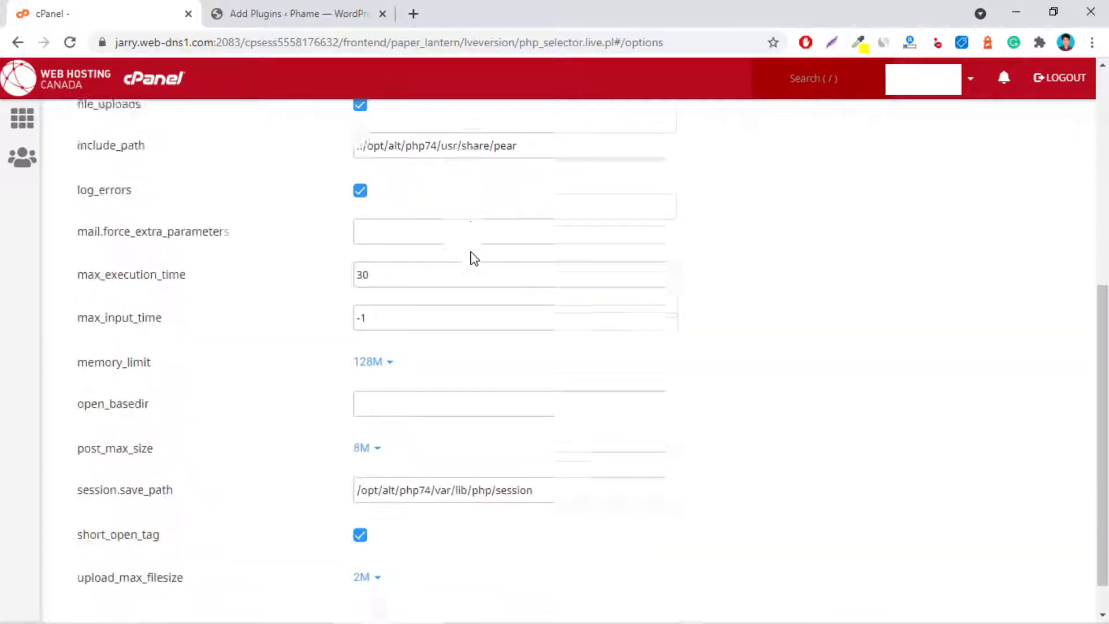
{"action": "mouse_move", "coordinate": [142, 346]}
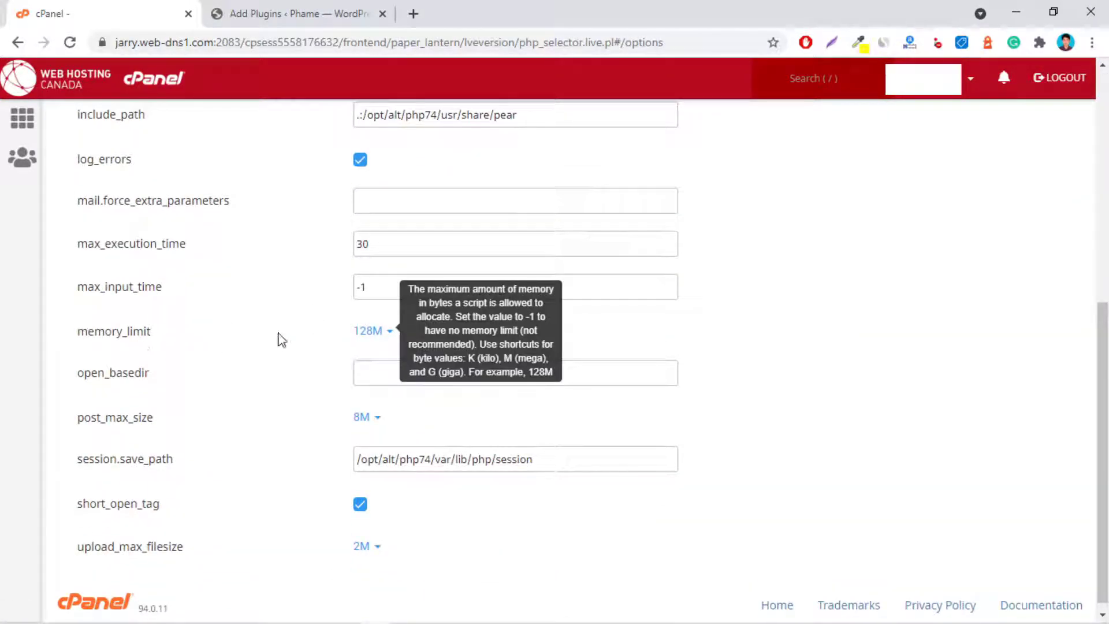
{"action": "left_click", "coordinate": [389, 338]}
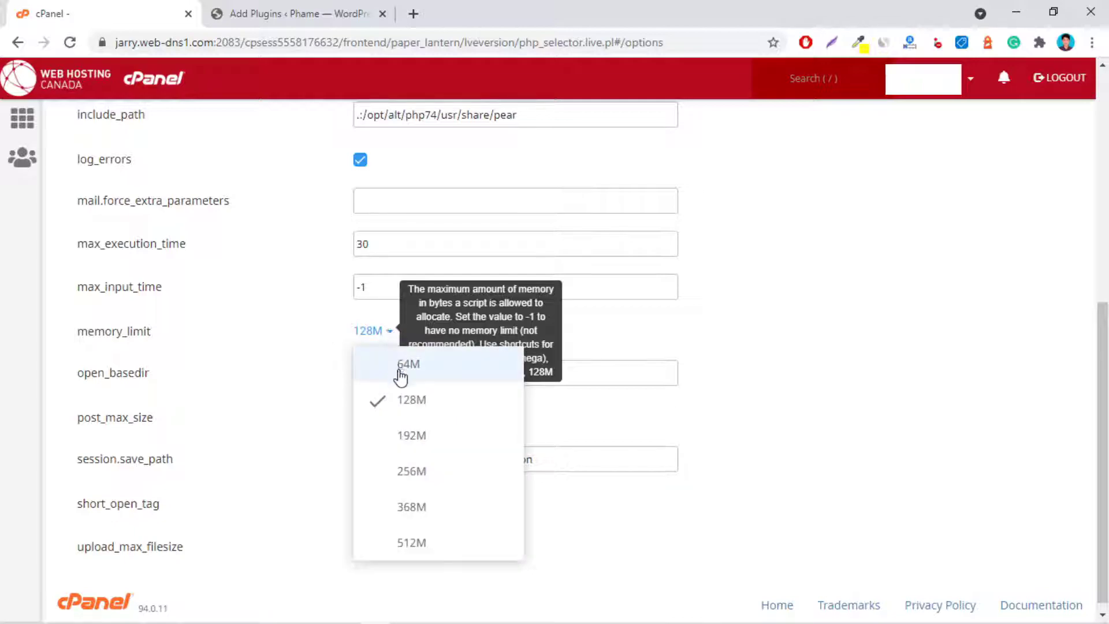
{"action": "left_click", "coordinate": [426, 481]}
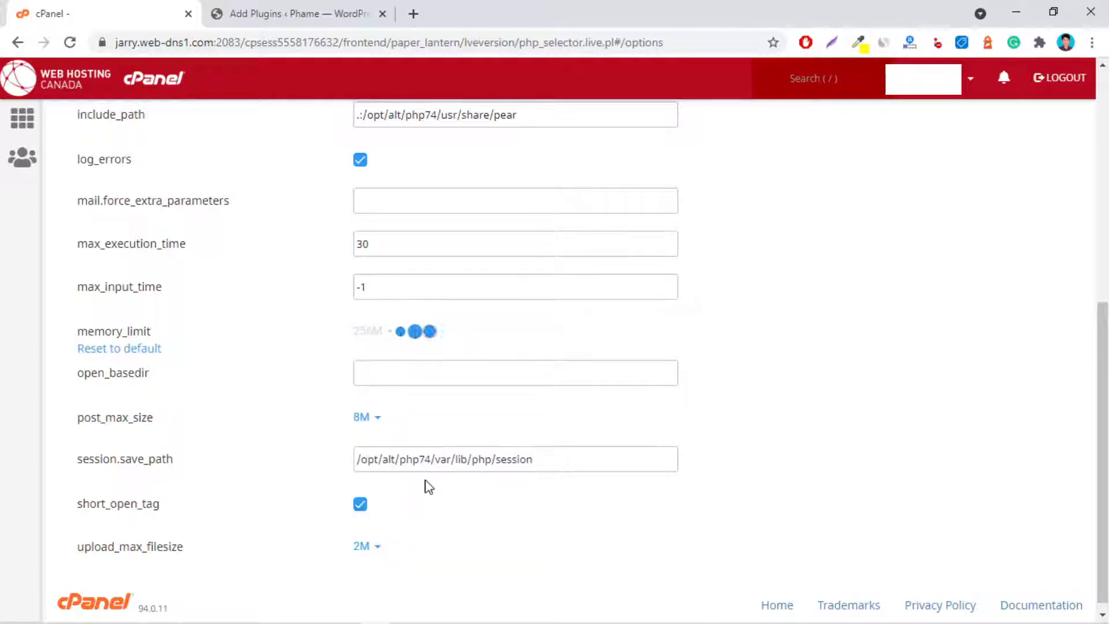
Set post_max_size to 64M and upload_max_filesize to 1G.
{"action": "mouse_move", "coordinate": [297, 374]}
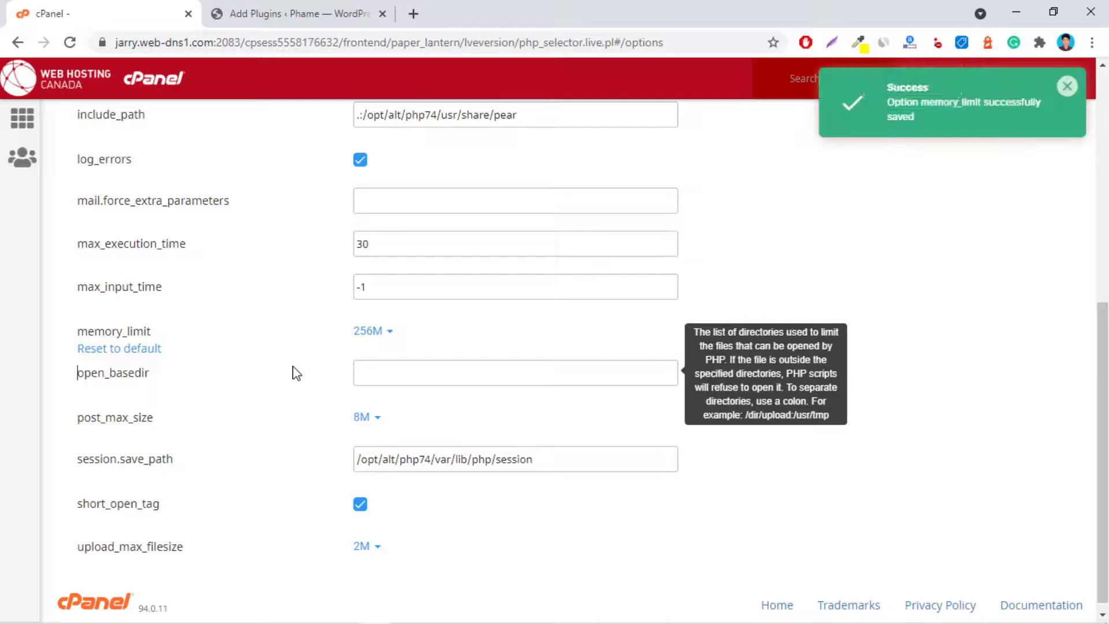
{"action": "left_click", "coordinate": [363, 417]}
{"action": "left_click_drag", "start_coordinate": [176, 408], "coordinate": [74, 408]}
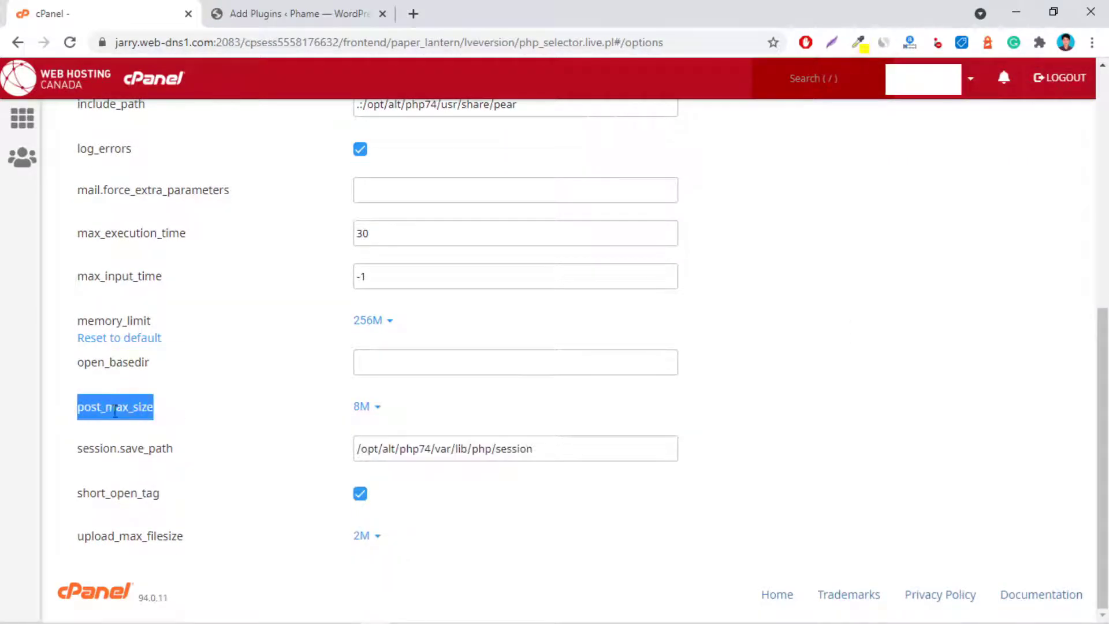
{"action": "left_click", "coordinate": [365, 410]}
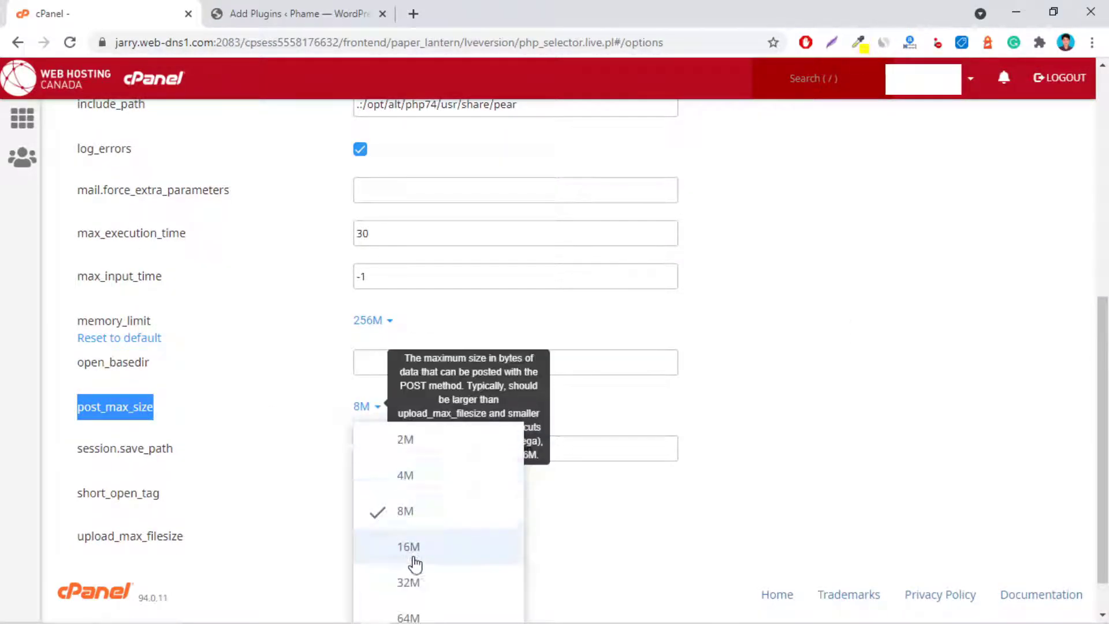
{"action": "left_click", "coordinate": [417, 611]}
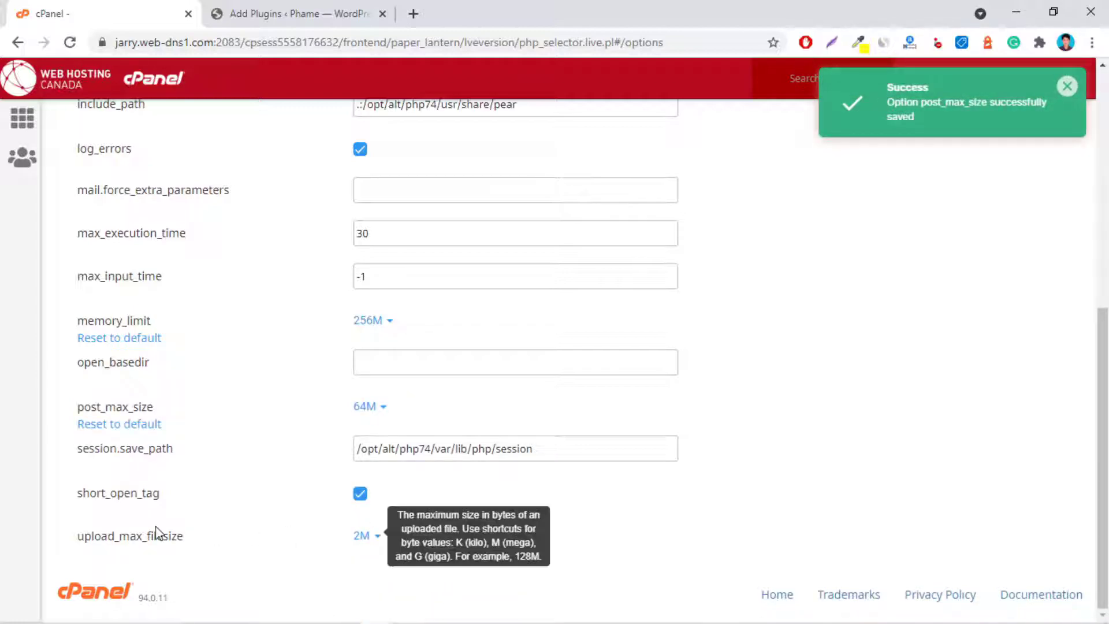
{"action": "left_click_drag", "start_coordinate": [193, 549], "coordinate": [72, 547]}
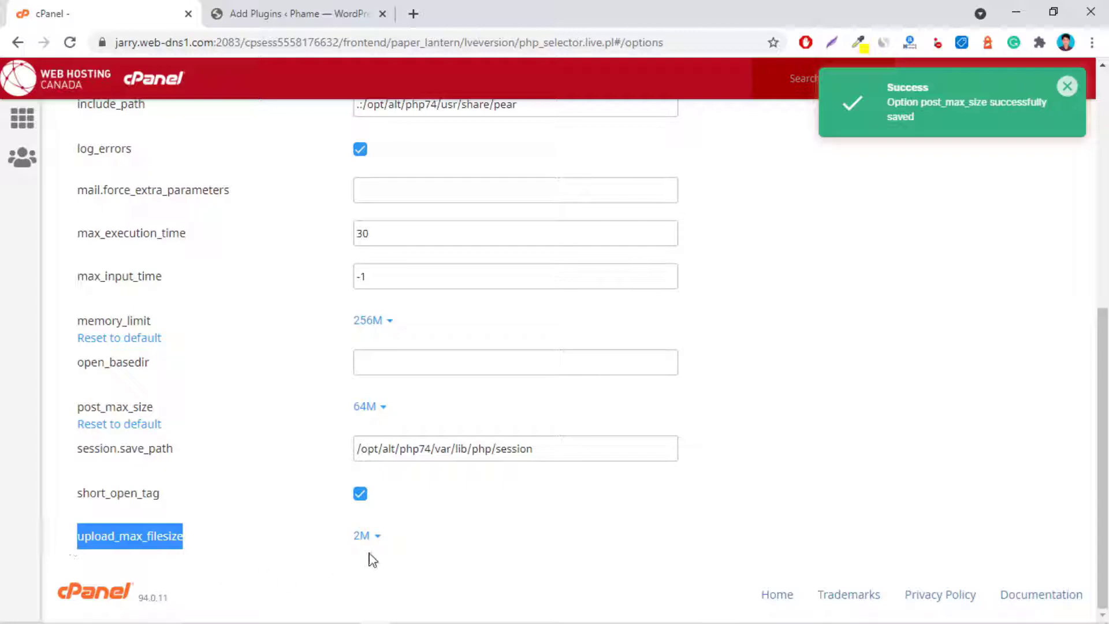
{"action": "left_click", "coordinate": [373, 538]}
{"action": "scroll", "coordinate": [589, 470], "scroll_direction": "down", "scroll_amount": 3}
{"action": "scroll", "coordinate": [453, 578], "scroll_direction": "down", "scroll_amount": 1}
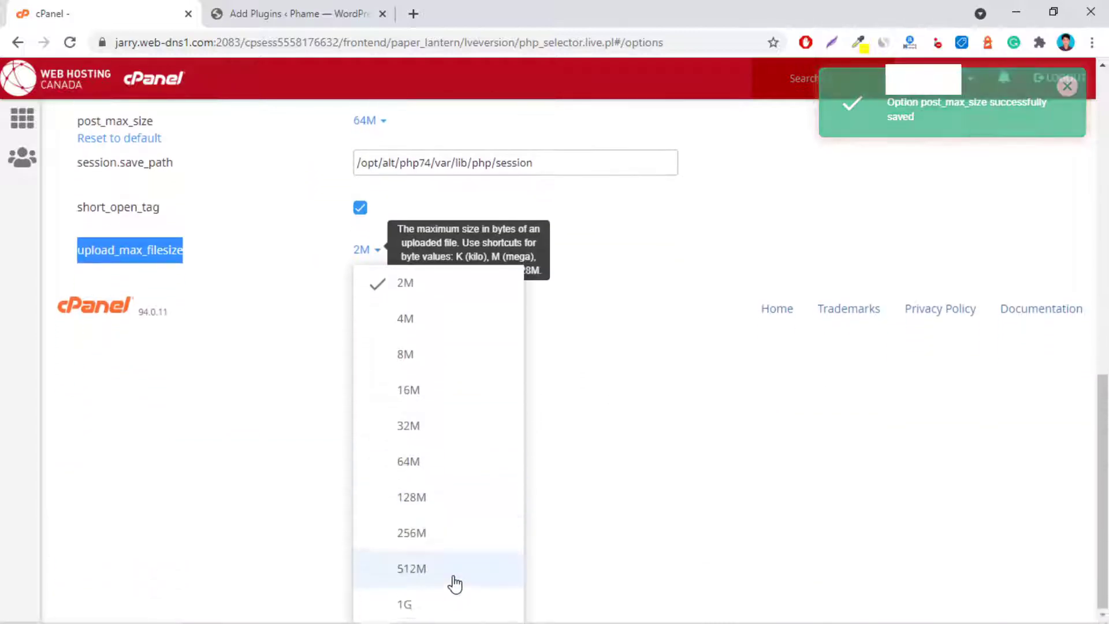
{"action": "left_click", "coordinate": [411, 607]}
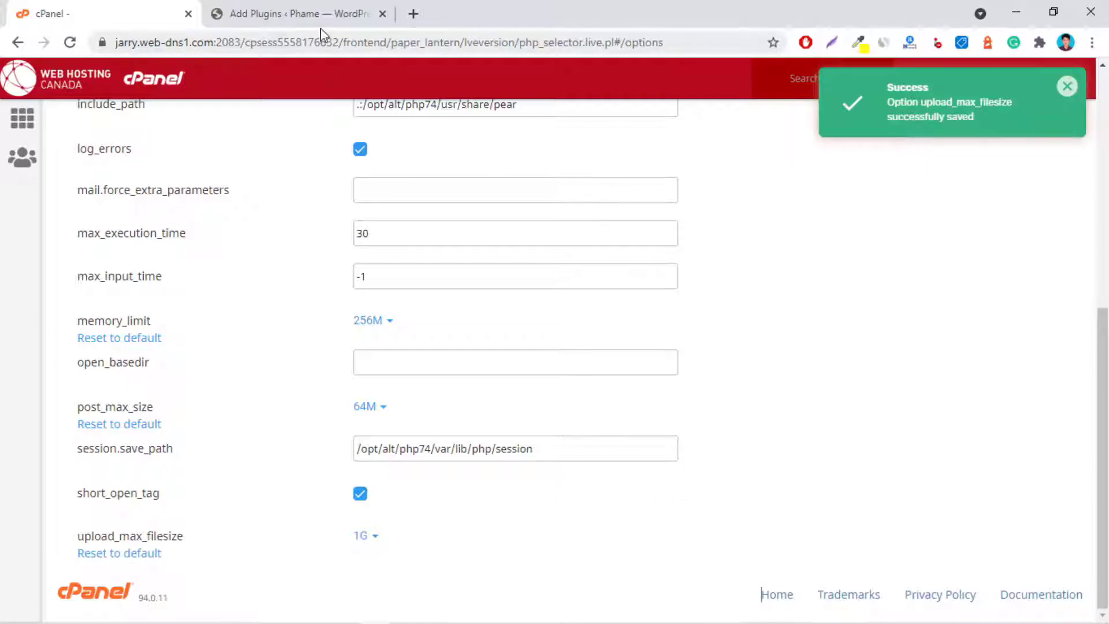
Upload Mountain in Bangladesh max.png (3 MB) to the Media Library and check its details.
{"action": "left_click", "coordinate": [312, 14]}
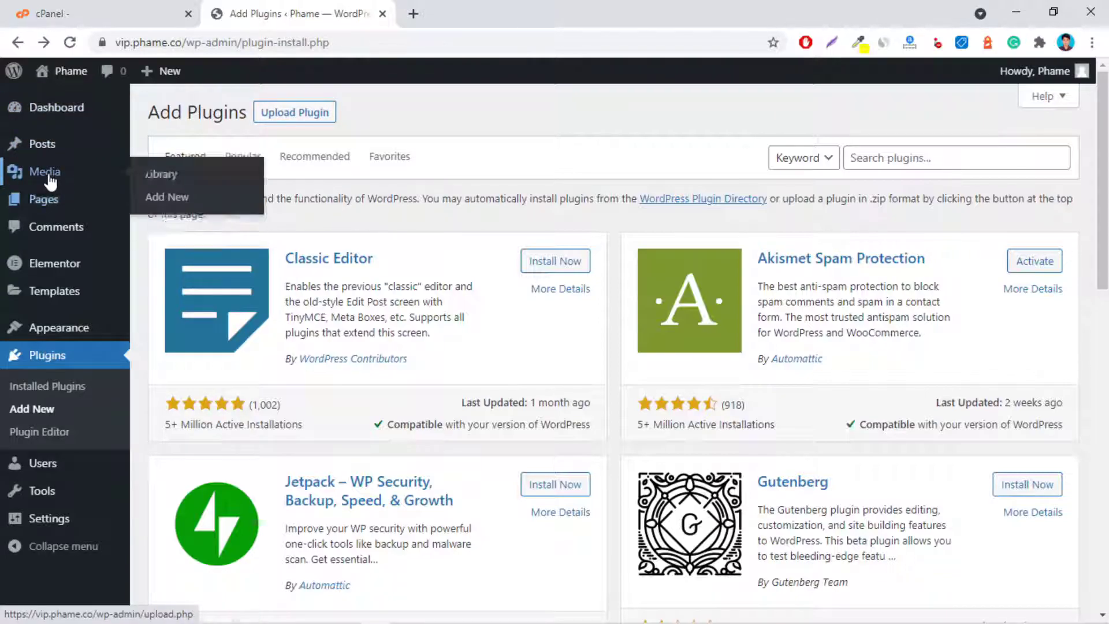
{"action": "left_click", "coordinate": [50, 180]}
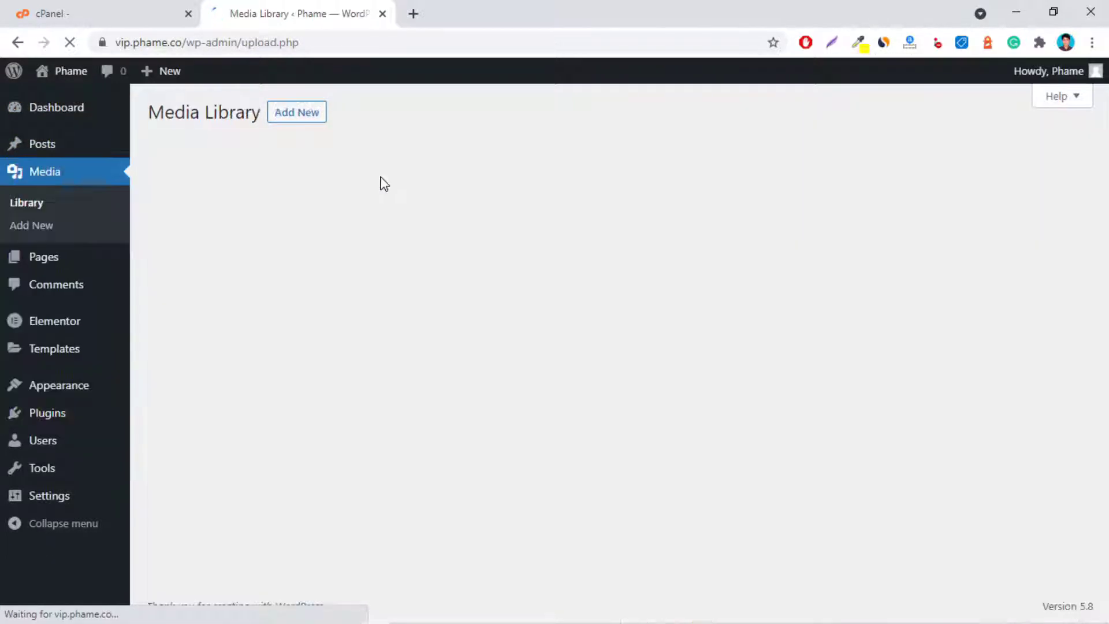
{"action": "left_click", "coordinate": [324, 116]}
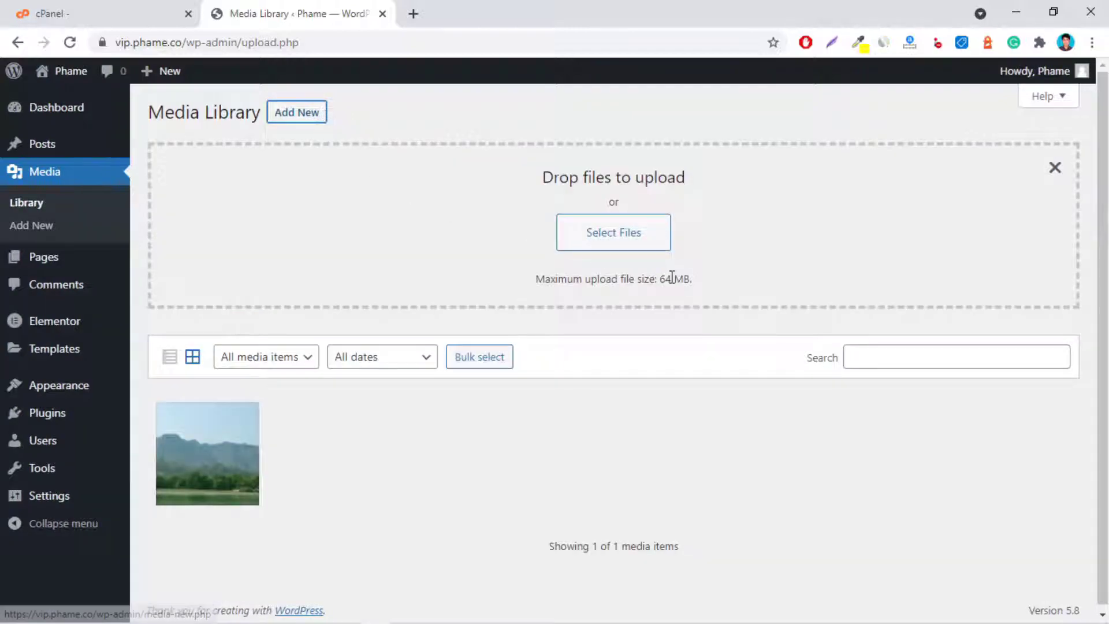
{"action": "left_click", "coordinate": [636, 241]}
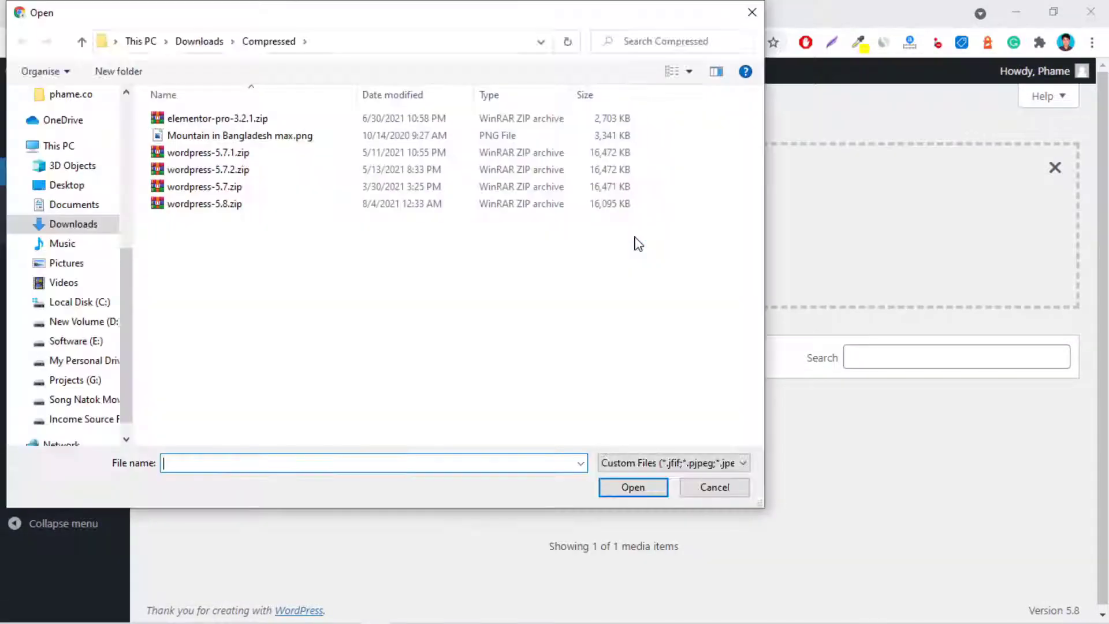
{"action": "left_click", "coordinate": [307, 136]}
{"action": "left_click", "coordinate": [608, 487]}
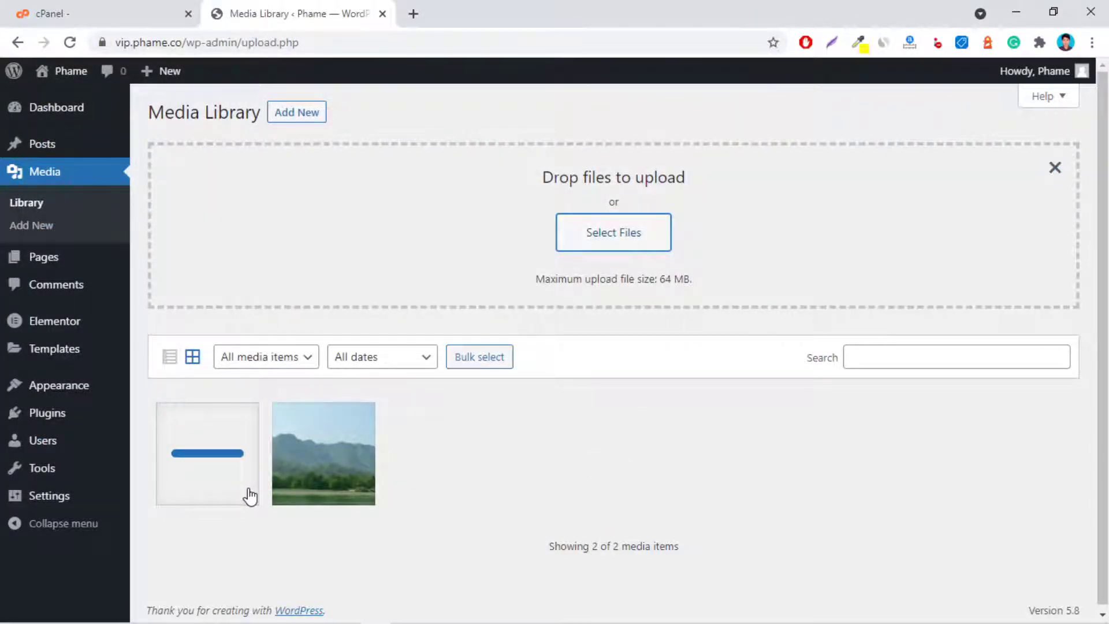
{"action": "left_click", "coordinate": [208, 475]}
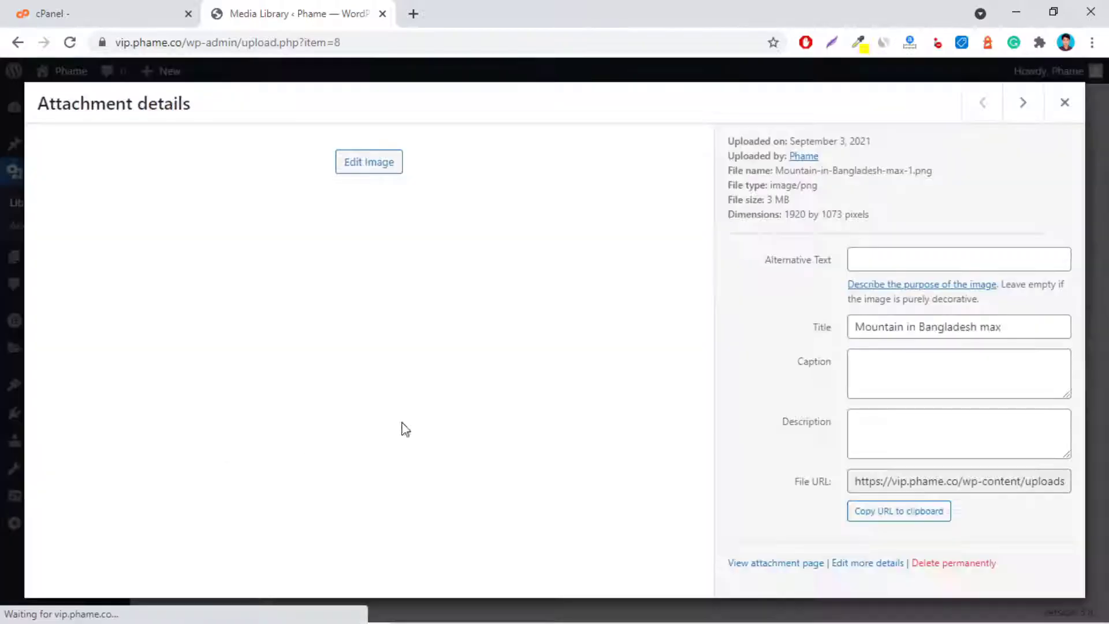
{"action": "left_click", "coordinate": [1064, 102]}
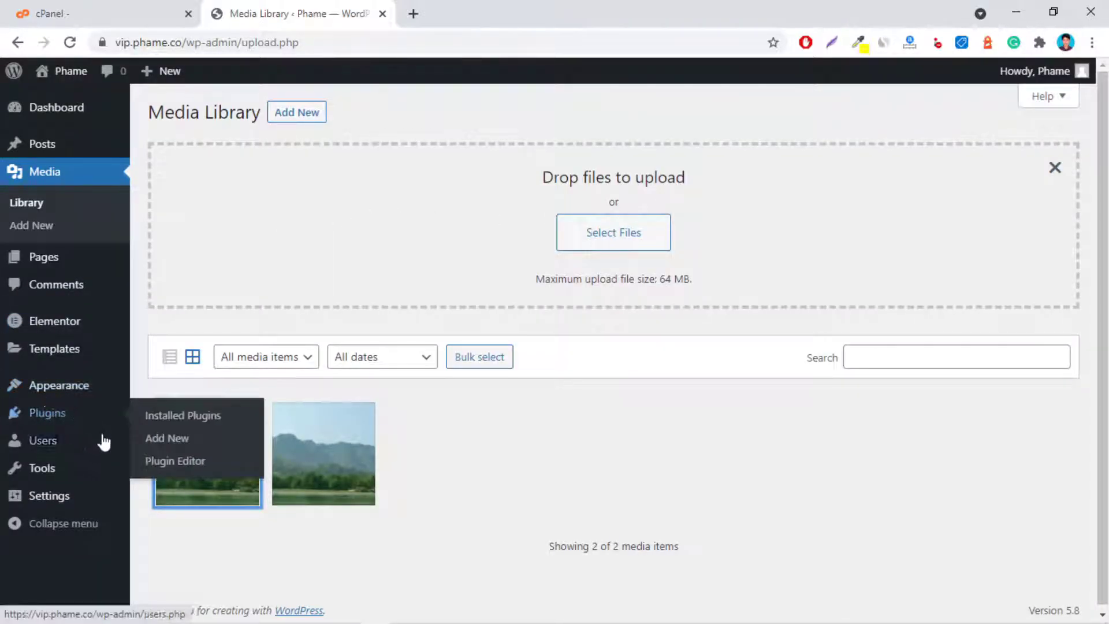
Upload and install elementor-pro-3.2.1.zip, then activate the Elementor Pro plugin.
{"action": "left_click", "coordinate": [151, 437]}
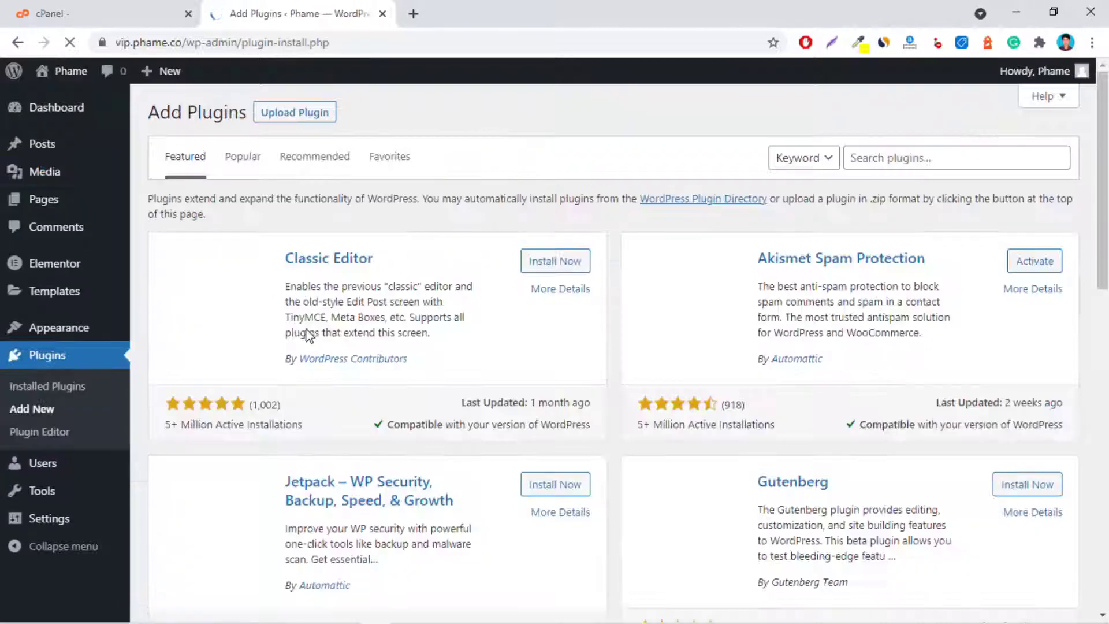
{"action": "left_click", "coordinate": [287, 113]}
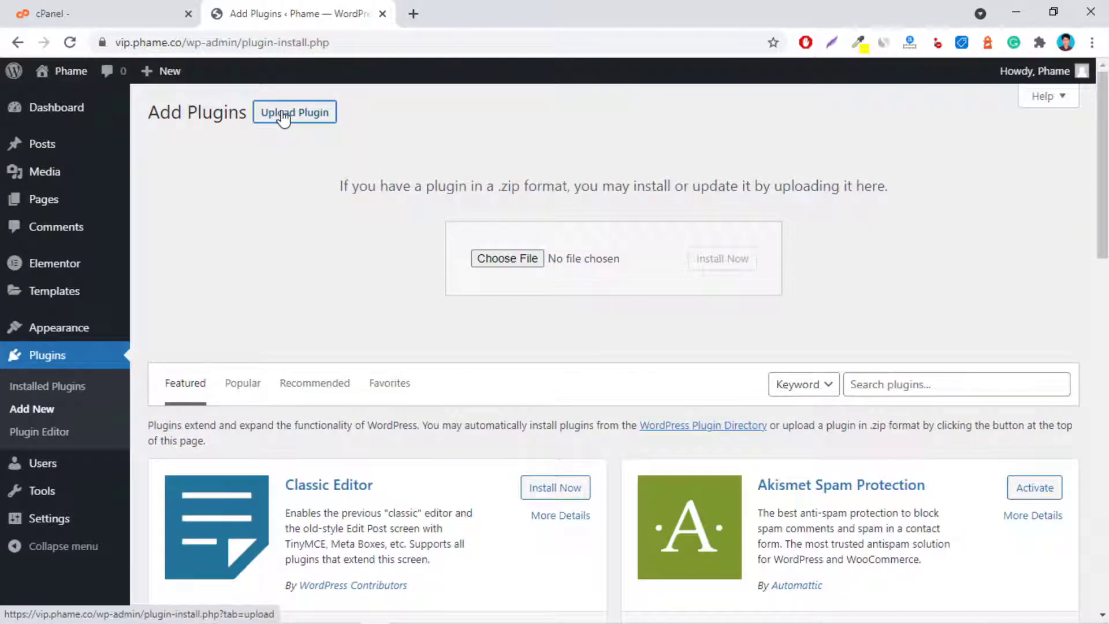
{"action": "left_click", "coordinate": [535, 259]}
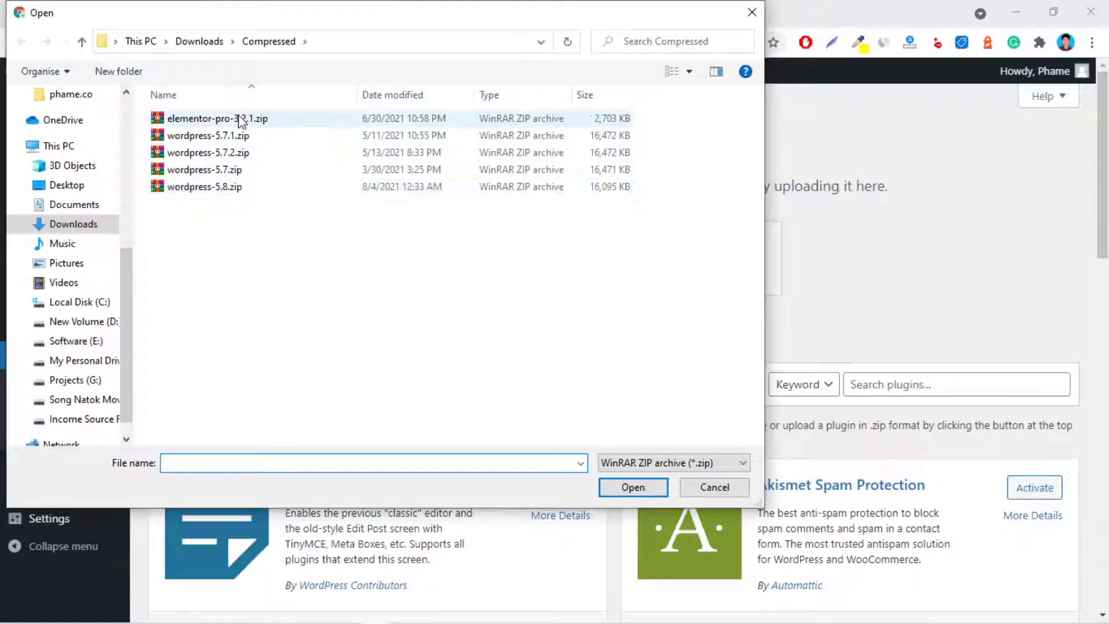
{"action": "left_click", "coordinate": [241, 119]}
{"action": "left_click", "coordinate": [642, 489]}
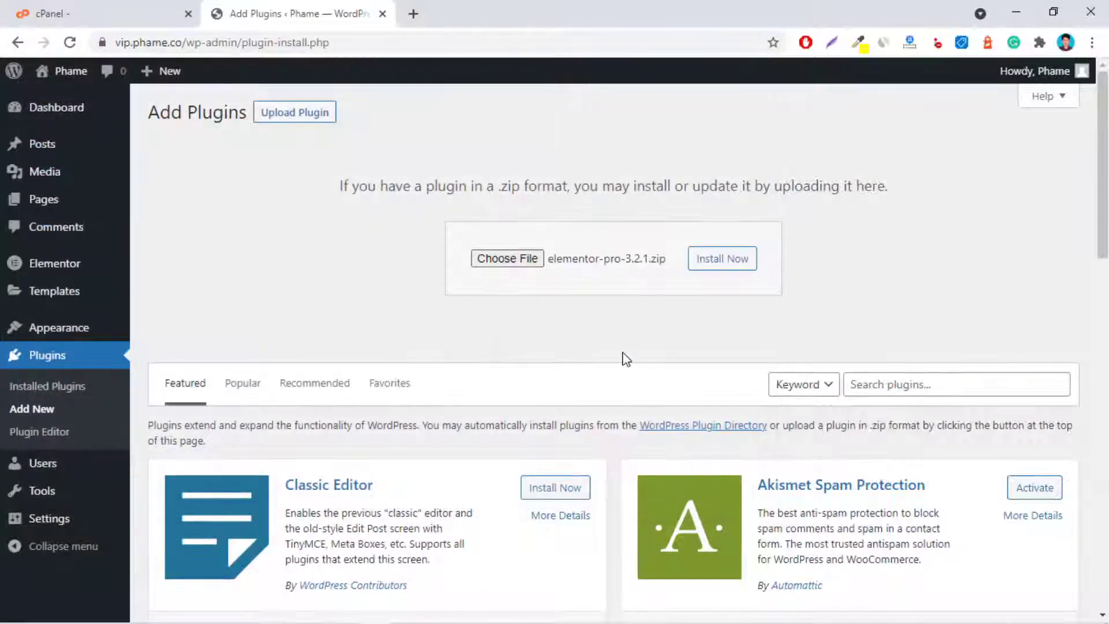
{"action": "left_click", "coordinate": [751, 261]}
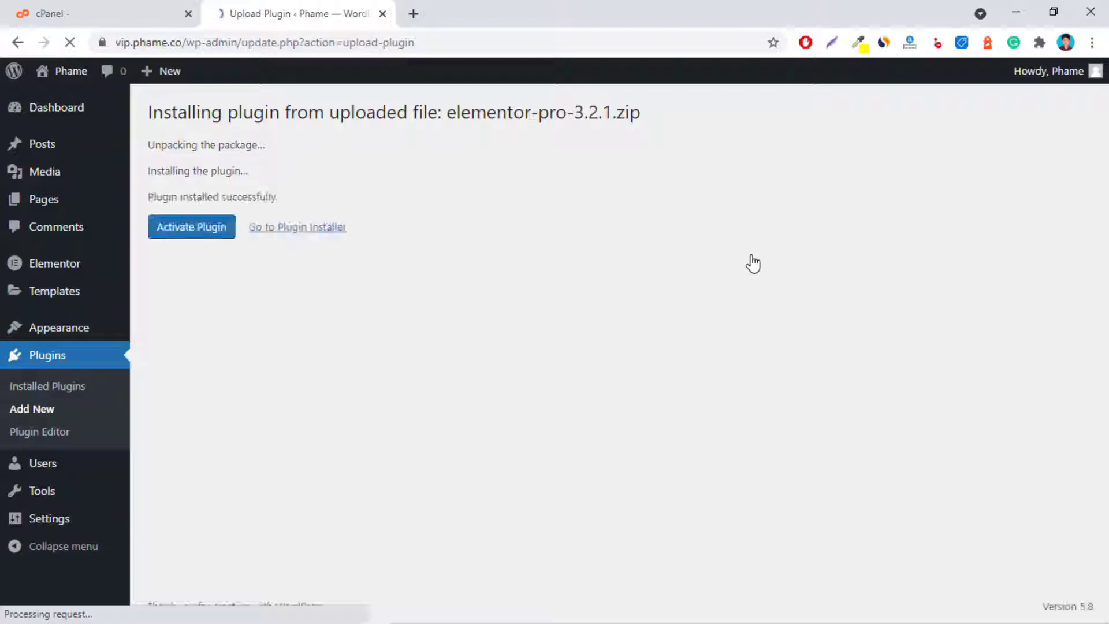
{"action": "left_click", "coordinate": [175, 230]}
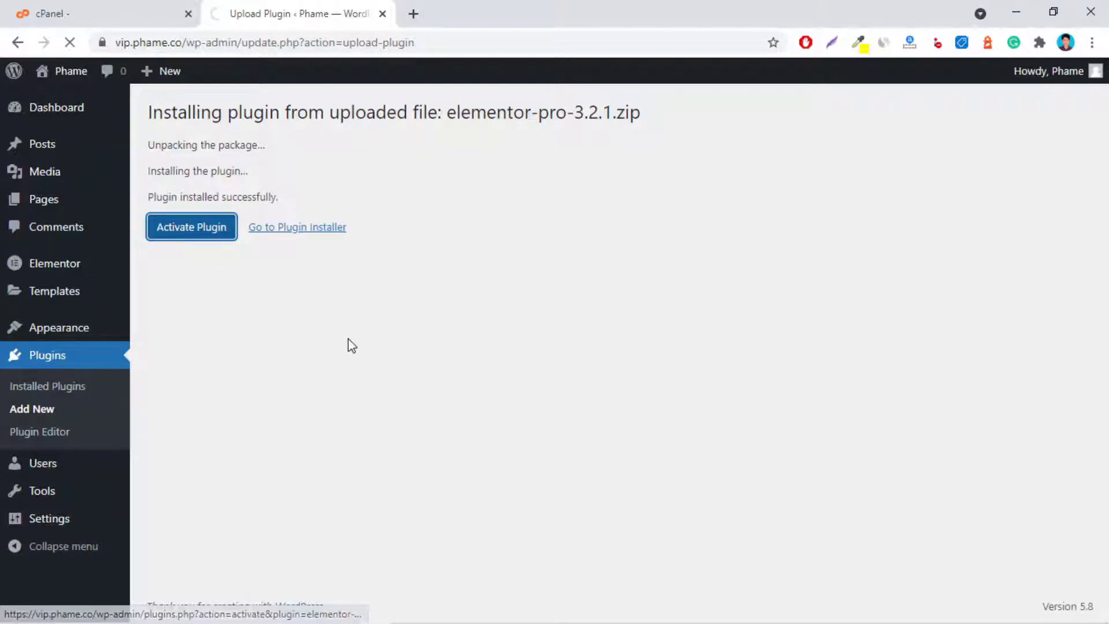